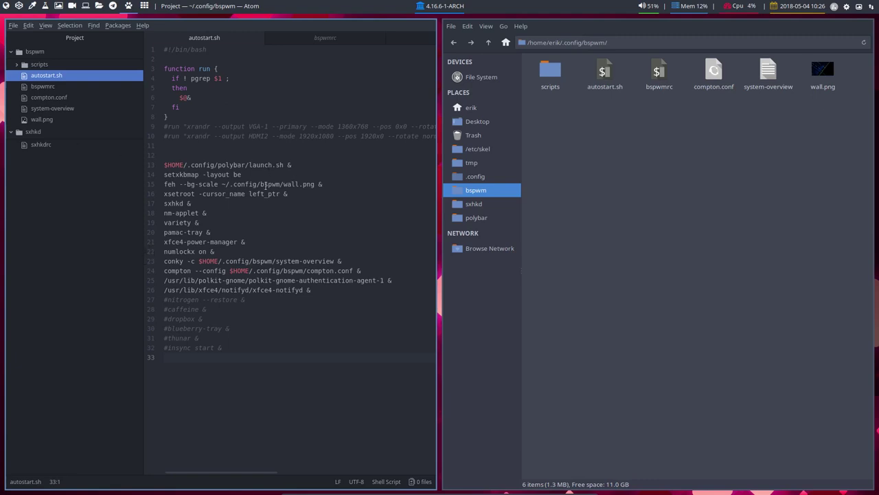
Step: Leave the bspwm autostart script and open the bspwmrc config in the editor
{"action": "left_click", "coordinate": [215, 175]}
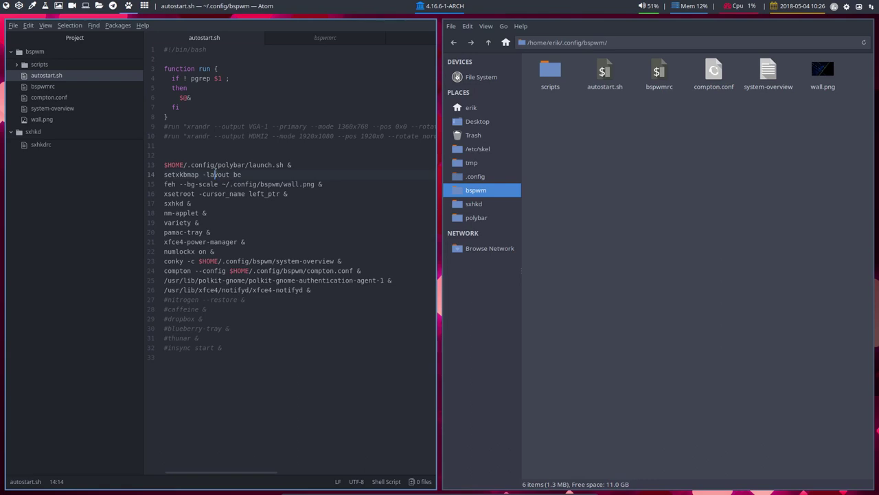
{"action": "left_click", "coordinate": [58, 80]}
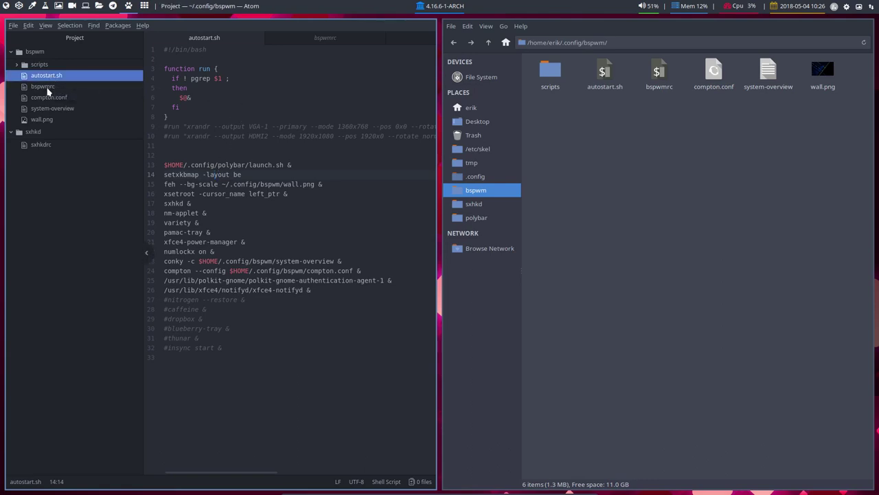
{"action": "left_click", "coordinate": [49, 89]}
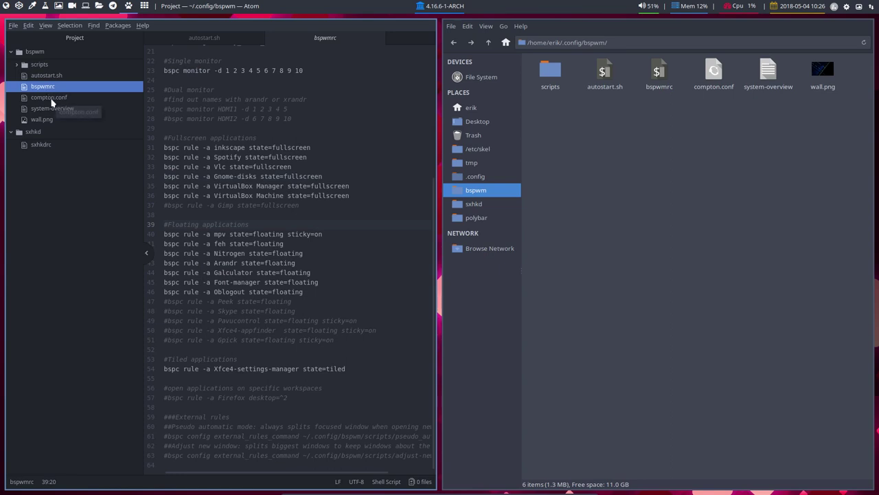
Step: Show compton.conf full-screen and zoomed, highlighting the active xrender and commented glx backend lines
{"action": "left_click", "coordinate": [52, 100]}
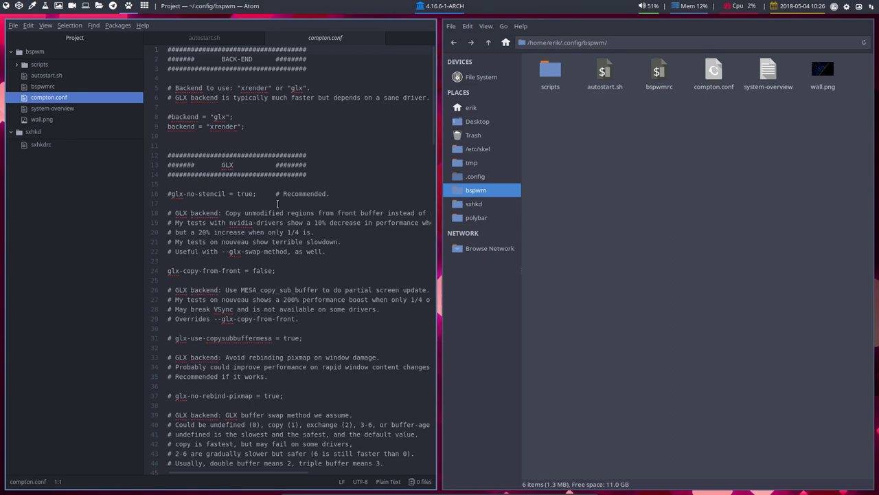
{"action": "key", "text": "super+f"}
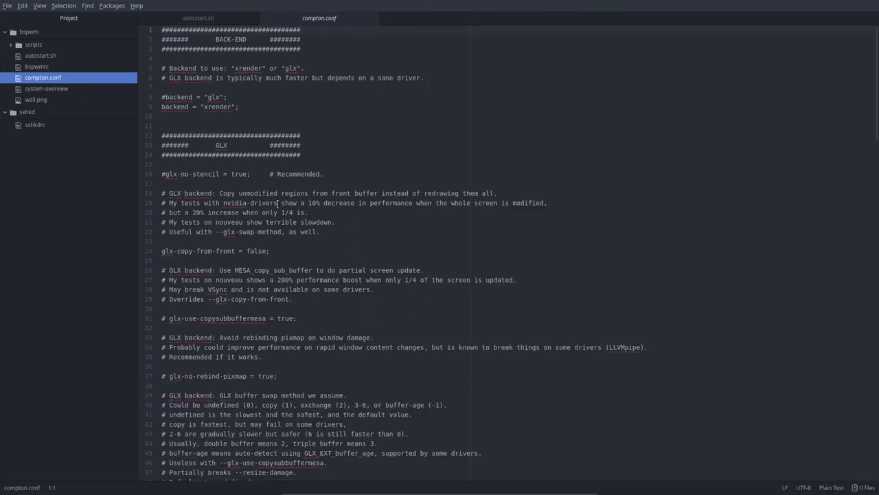
{"action": "key", "text": "ctrl+equal"}
{"action": "key", "text": "ctrl+equal"}
{"action": "key", "text": "ctrl+equal"}
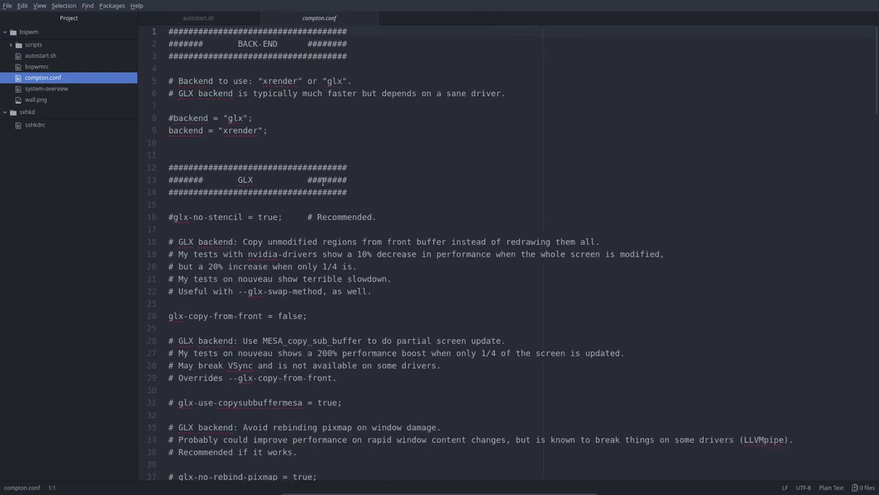
{"action": "left_click", "coordinate": [235, 130]}
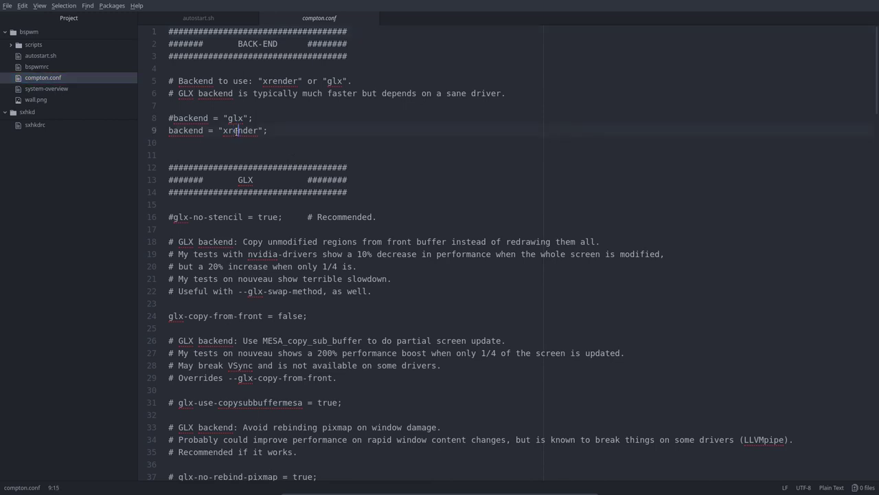
{"action": "left_click", "coordinate": [234, 118]}
{"action": "scroll", "coordinate": [217, 183], "scroll_direction": "down", "scroll_amount": 2}
{"action": "scroll", "coordinate": [218, 183], "scroll_direction": "down", "scroll_amount": 2}
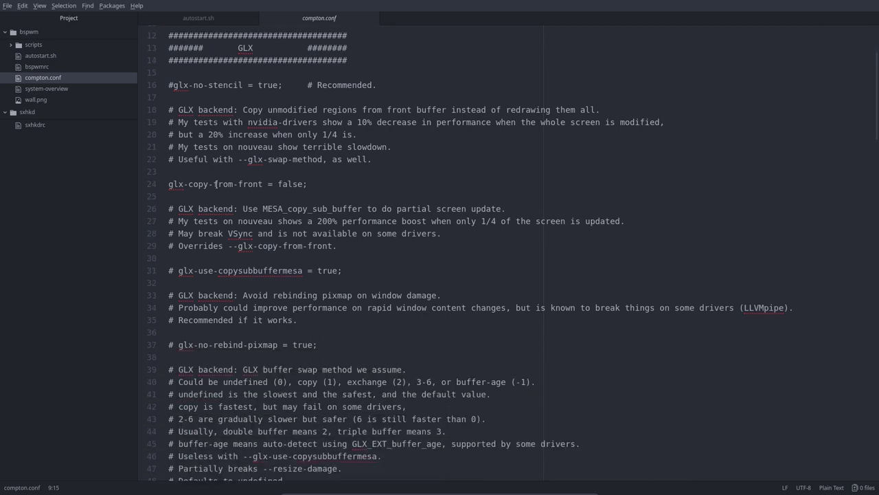
{"action": "scroll", "coordinate": [217, 183], "scroll_direction": "down", "scroll_amount": 4}
{"action": "scroll", "coordinate": [216, 184], "scroll_direction": "down", "scroll_amount": 1}
{"action": "scroll", "coordinate": [216, 184], "scroll_direction": "down", "scroll_amount": 4}
{"action": "scroll", "coordinate": [217, 184], "scroll_direction": "down", "scroll_amount": 1}
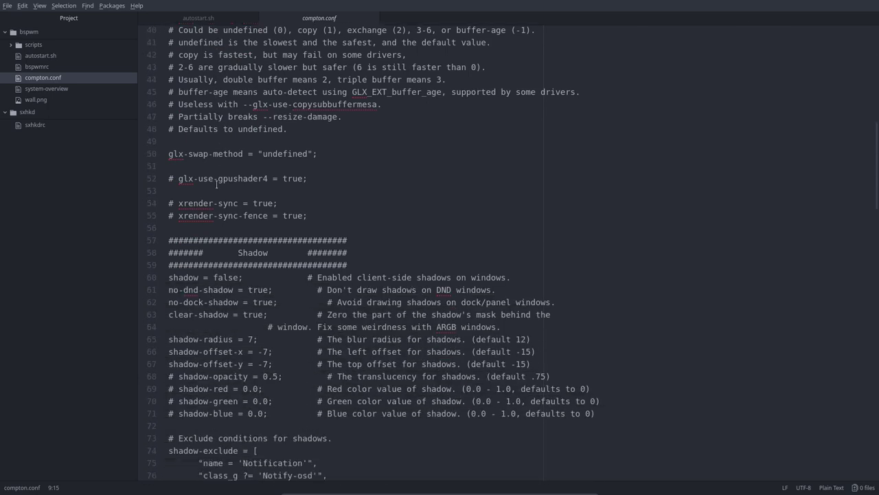
{"action": "scroll", "coordinate": [216, 184], "scroll_direction": "down", "scroll_amount": 2}
{"action": "scroll", "coordinate": [216, 185], "scroll_direction": "down", "scroll_amount": 2}
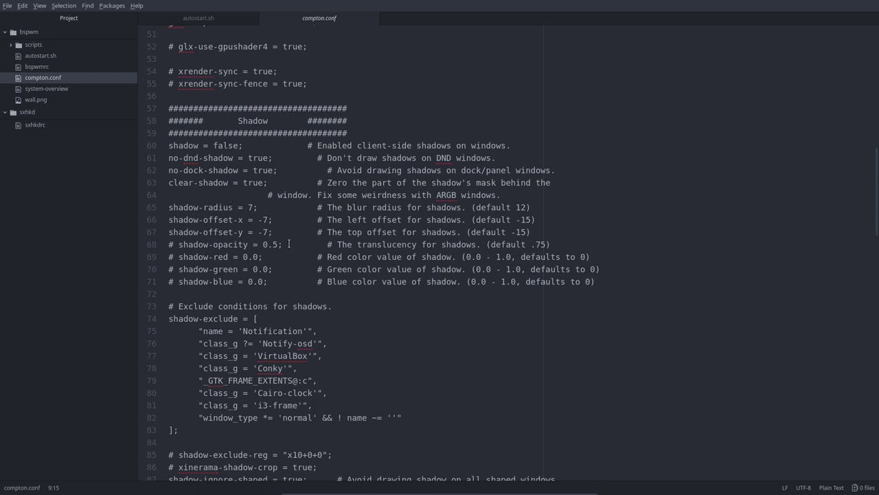
Step: Place the cursor on the disabled 'shadow = false' setting on line 60
{"action": "left_click", "coordinate": [184, 145]}
{"action": "left_click", "coordinate": [214, 145]}
{"action": "scroll", "coordinate": [232, 312], "scroll_direction": "down", "scroll_amount": 2}
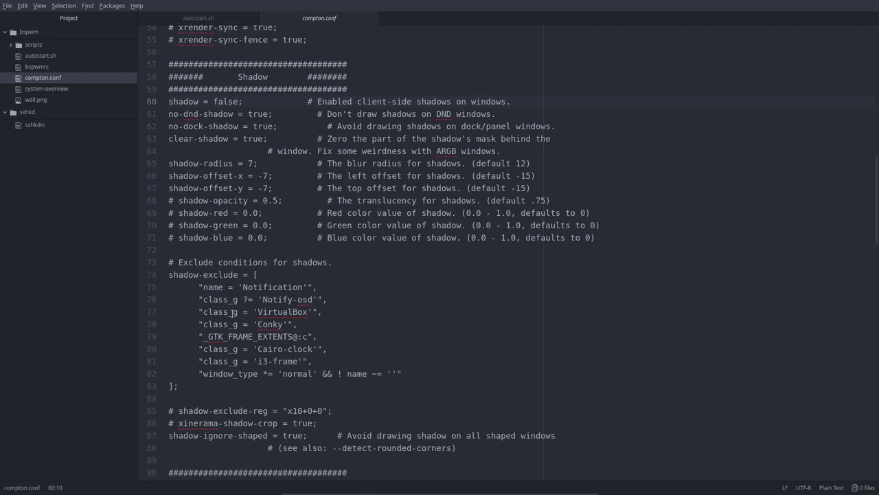
{"action": "scroll", "coordinate": [232, 313], "scroll_direction": "down", "scroll_amount": 4}
{"action": "scroll", "coordinate": [232, 313], "scroll_direction": "down", "scroll_amount": 2}
{"action": "scroll", "coordinate": [232, 313], "scroll_direction": "down", "scroll_amount": 4}
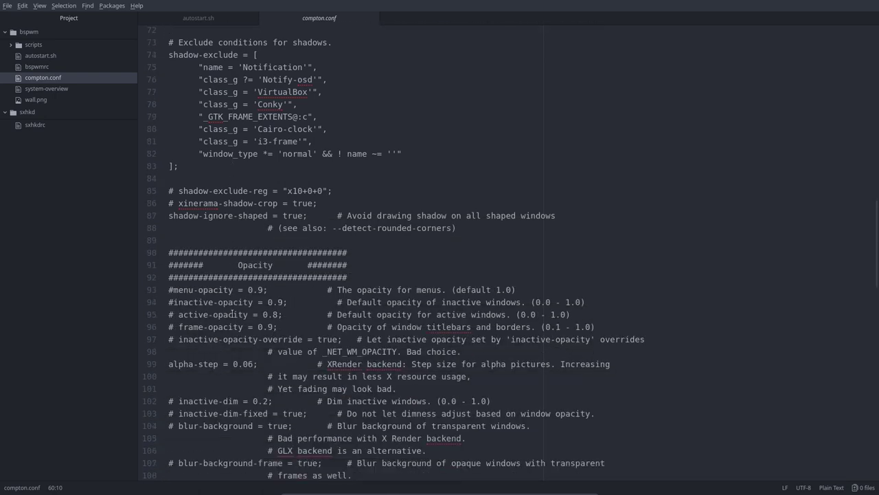
{"action": "scroll", "coordinate": [232, 313], "scroll_direction": "down", "scroll_amount": 4}
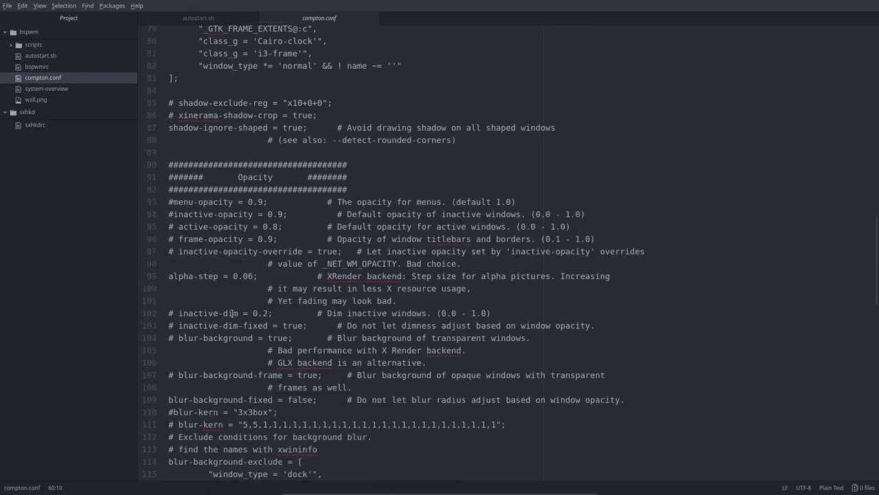
{"action": "left_click", "coordinate": [173, 203]}
{"action": "left_click", "coordinate": [249, 202]}
{"action": "scroll", "coordinate": [196, 252], "scroll_direction": "down", "scroll_amount": 2}
{"action": "left_click_drag", "start_coordinate": [277, 133], "coordinate": [233, 134]}
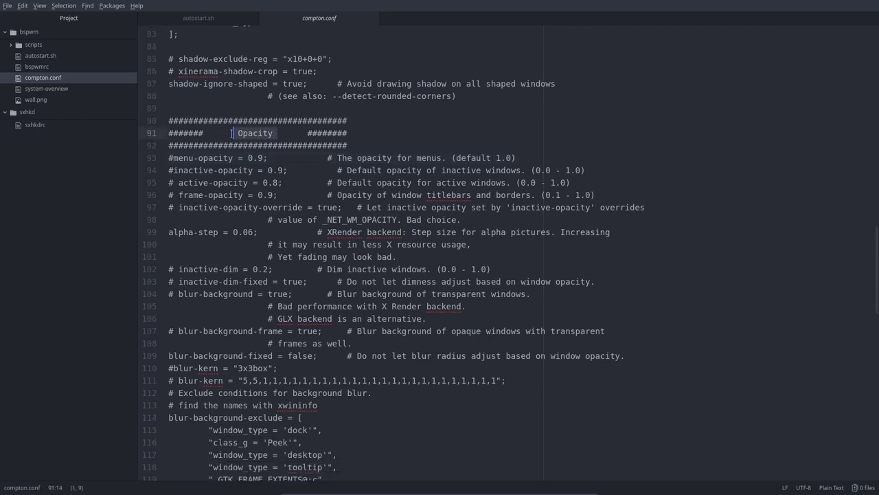
{"action": "scroll", "coordinate": [239, 164], "scroll_direction": "up", "scroll_amount": 7}
{"action": "scroll", "coordinate": [238, 163], "scroll_direction": "up", "scroll_amount": 7}
{"action": "scroll", "coordinate": [238, 164], "scroll_direction": "up", "scroll_amount": 1}
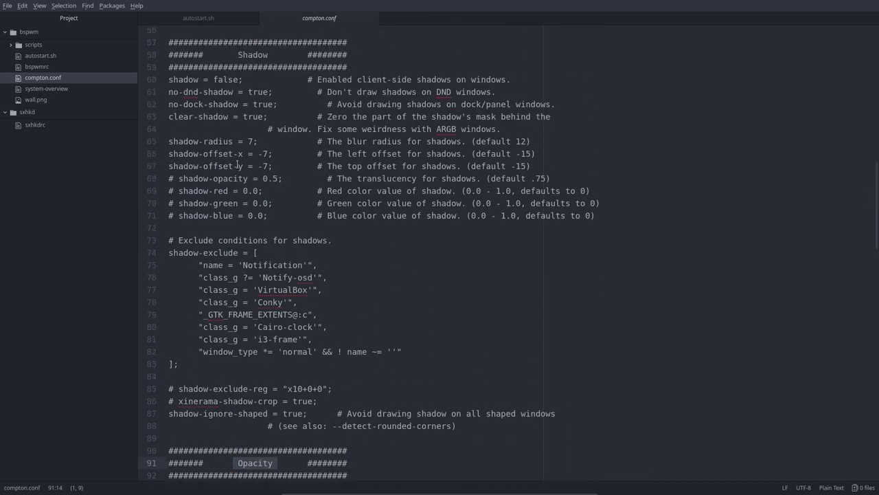
{"action": "scroll", "coordinate": [237, 164], "scroll_direction": "down", "scroll_amount": 12}
{"action": "scroll", "coordinate": [237, 165], "scroll_direction": "down", "scroll_amount": 7}
{"action": "scroll", "coordinate": [237, 164], "scroll_direction": "down", "scroll_amount": 4}
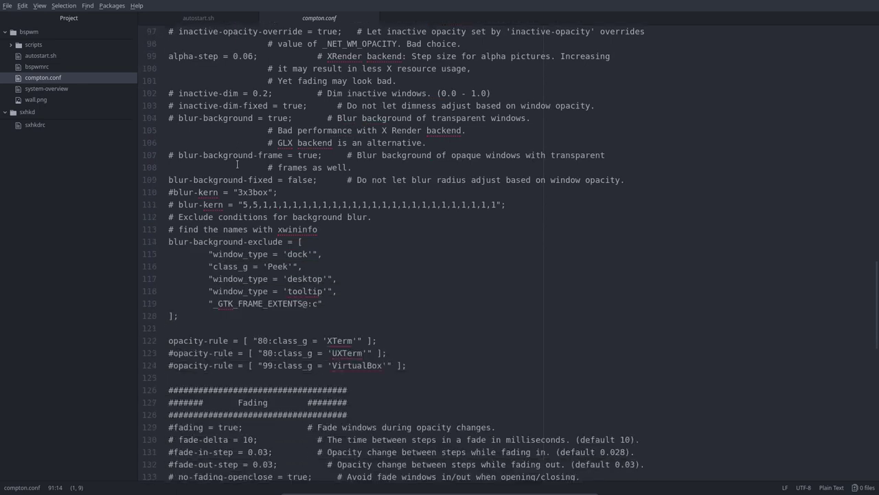
{"action": "scroll", "coordinate": [237, 164], "scroll_direction": "down", "scroll_amount": 3}
{"action": "left_click_drag", "start_coordinate": [272, 336], "coordinate": [238, 336]}
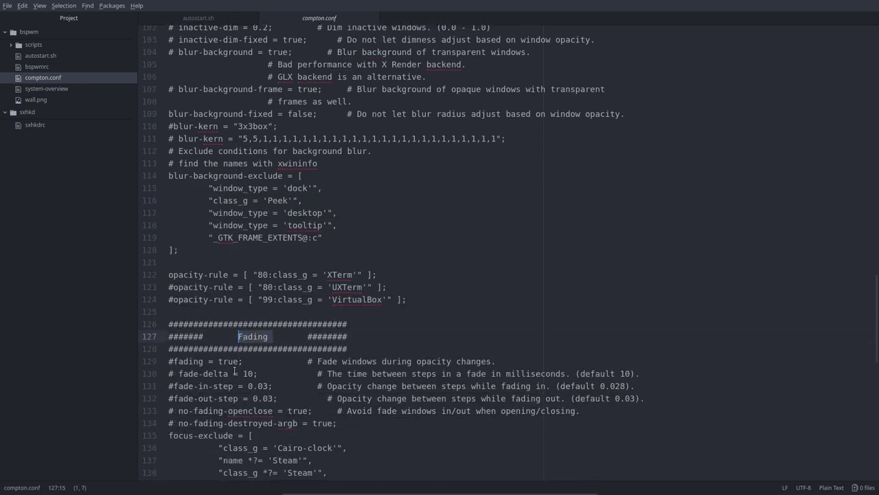
{"action": "scroll", "coordinate": [233, 364], "scroll_direction": "down", "scroll_amount": 1}
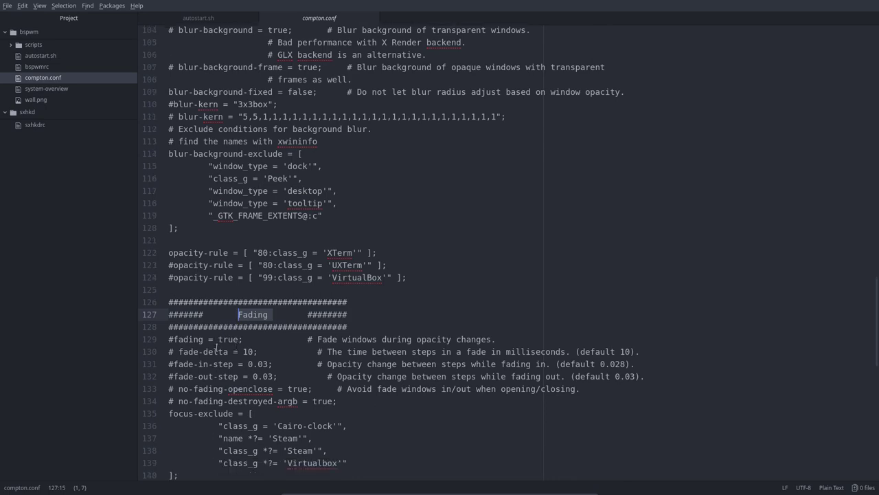
{"action": "scroll", "coordinate": [217, 347], "scroll_direction": "down", "scroll_amount": 5}
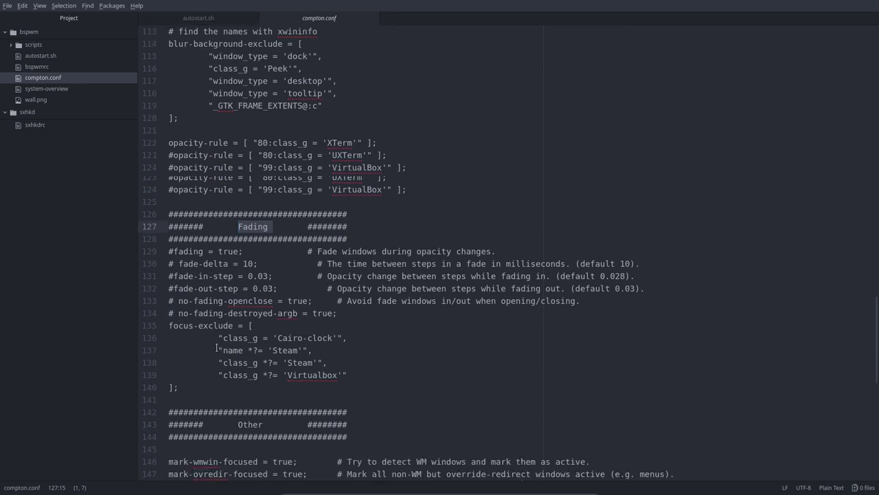
{"action": "scroll", "coordinate": [216, 347], "scroll_direction": "down", "scroll_amount": 2}
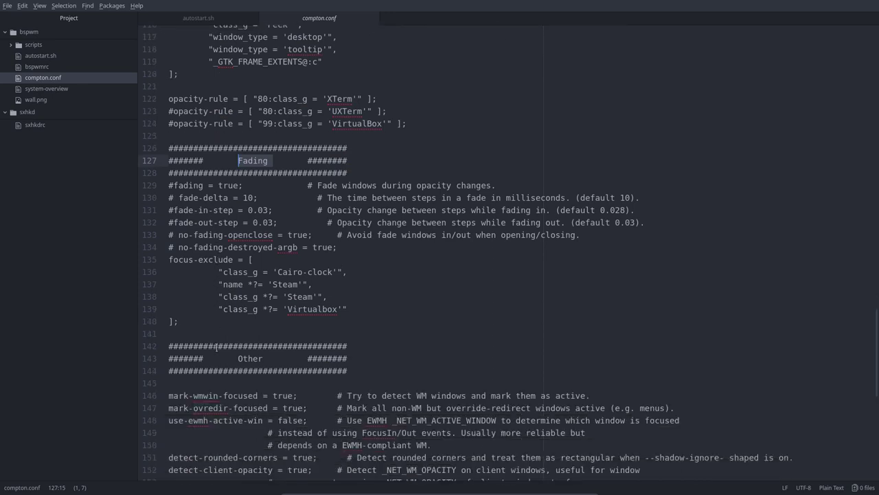
{"action": "left_click", "coordinate": [219, 186]}
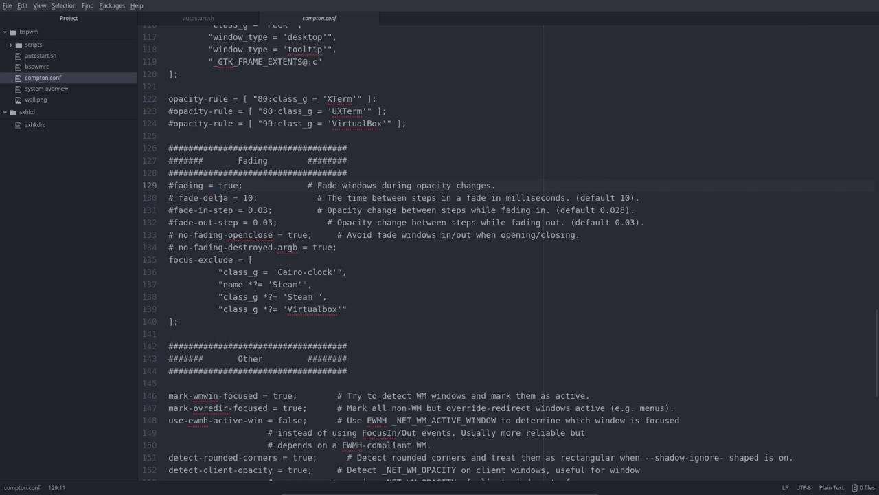
{"action": "scroll", "coordinate": [221, 197], "scroll_direction": "down", "scroll_amount": 5}
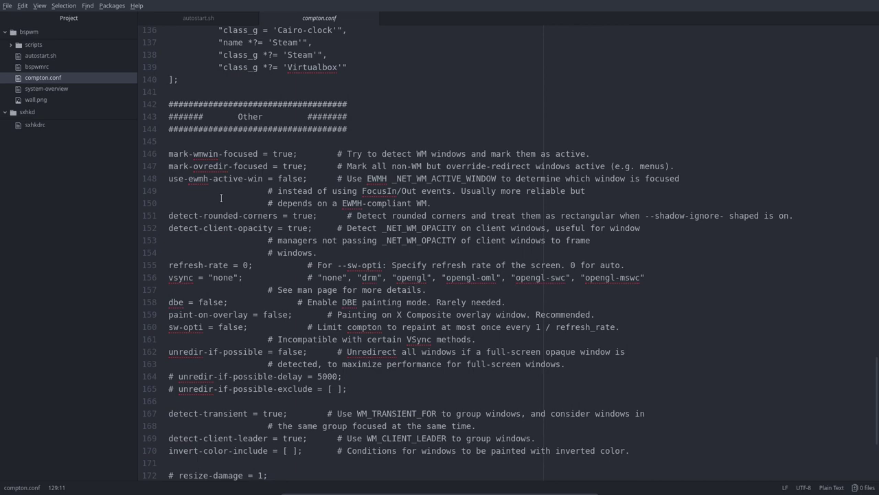
{"action": "scroll", "coordinate": [220, 198], "scroll_direction": "down", "scroll_amount": 5}
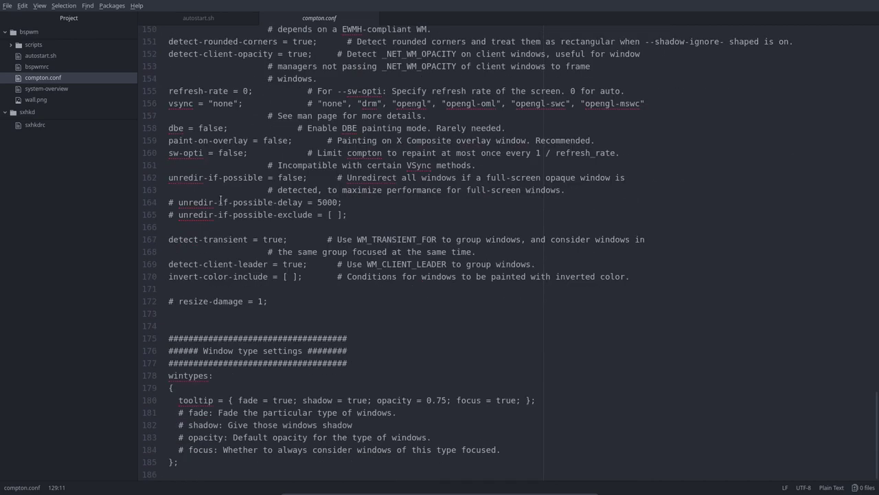
{"action": "scroll", "coordinate": [221, 199], "scroll_direction": "up", "scroll_amount": 8}
{"action": "scroll", "coordinate": [221, 199], "scroll_direction": "up", "scroll_amount": 3}
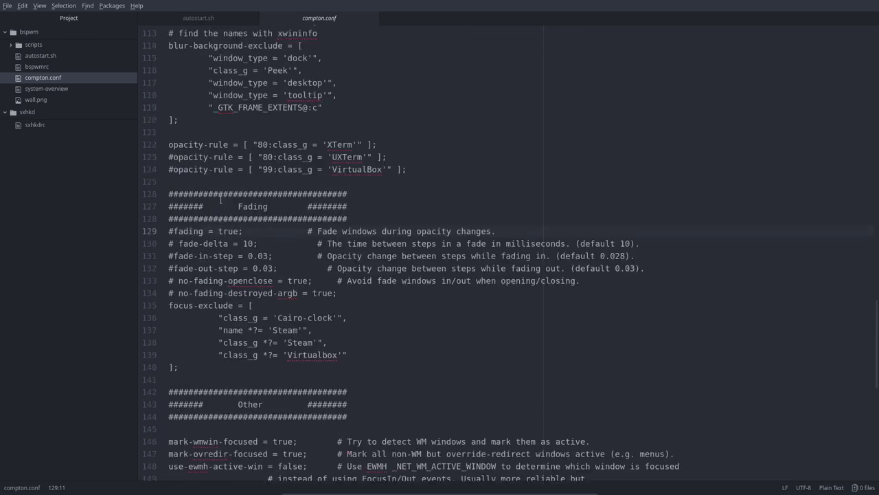
{"action": "scroll", "coordinate": [220, 200], "scroll_direction": "up", "scroll_amount": 2}
{"action": "scroll", "coordinate": [221, 199], "scroll_direction": "up", "scroll_amount": 2}
{"action": "scroll", "coordinate": [220, 199], "scroll_direction": "up", "scroll_amount": 7}
{"action": "scroll", "coordinate": [220, 199], "scroll_direction": "up", "scroll_amount": 1}
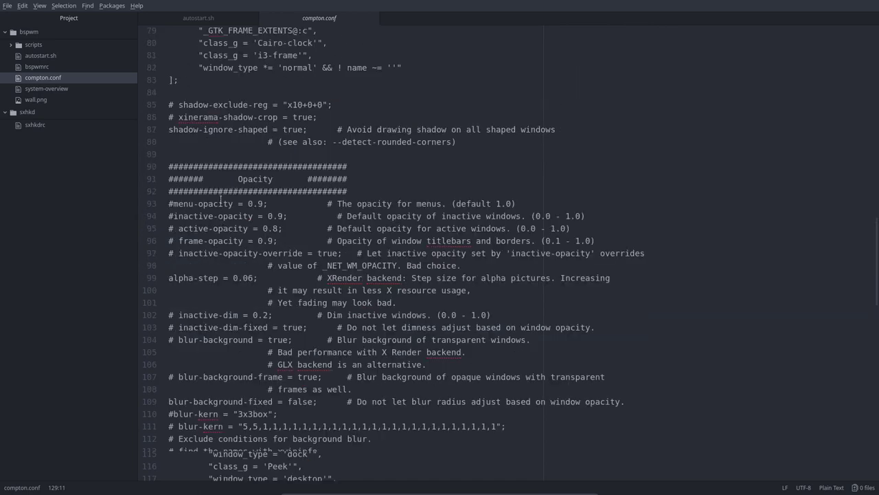
{"action": "scroll", "coordinate": [221, 199], "scroll_direction": "up", "scroll_amount": 3}
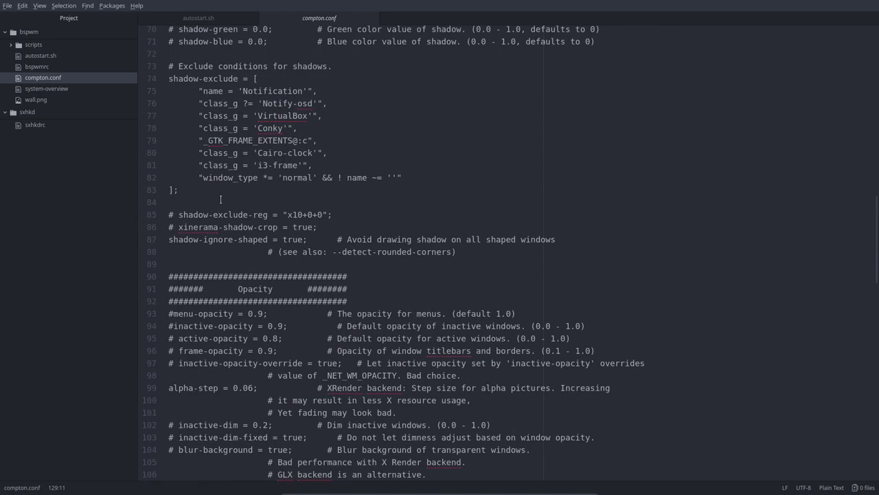
{"action": "scroll", "coordinate": [220, 199], "scroll_direction": "down", "scroll_amount": 4}
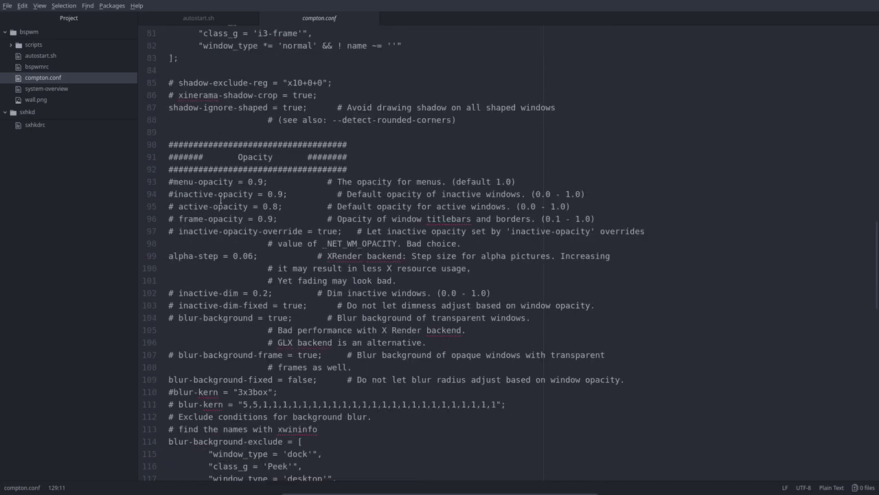
{"action": "scroll", "coordinate": [220, 199], "scroll_direction": "down", "scroll_amount": 5}
{"action": "scroll", "coordinate": [220, 199], "scroll_direction": "down", "scroll_amount": 2}
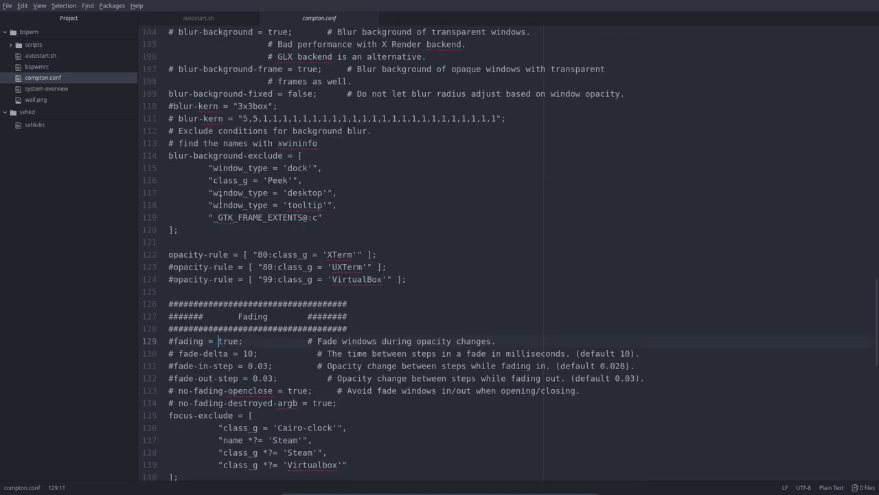
{"action": "scroll", "coordinate": [220, 200], "scroll_direction": "down", "scroll_amount": 1}
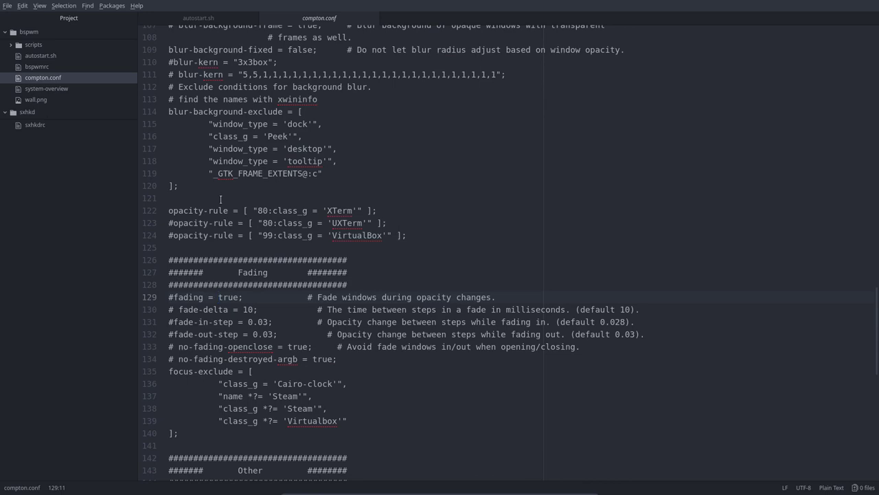